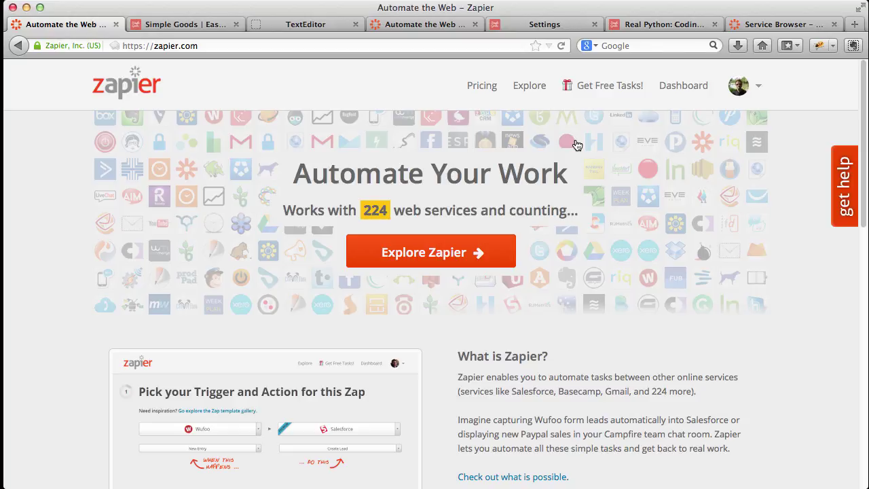
# Switch the browser from the Zapier home page to the Simple Goods website.
pyautogui.click(203, 25)
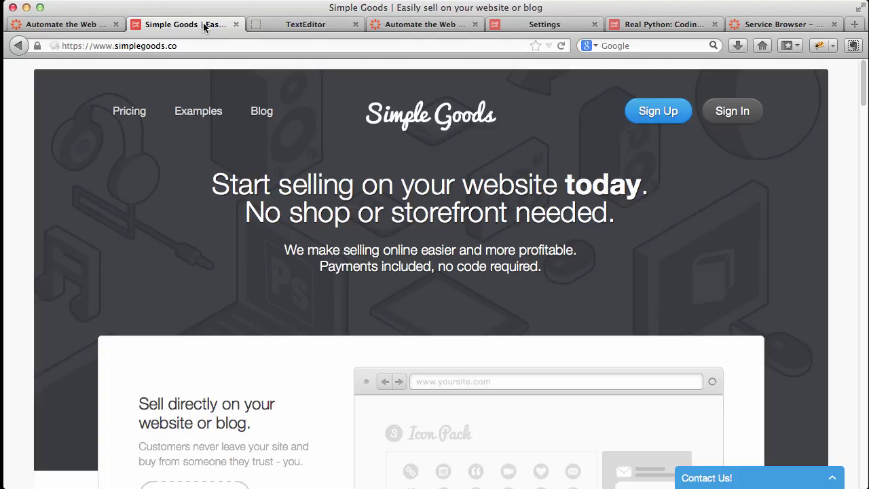
# Show the TextEditor page with the sample Simple Goods sale JSON.
pyautogui.click(307, 27)
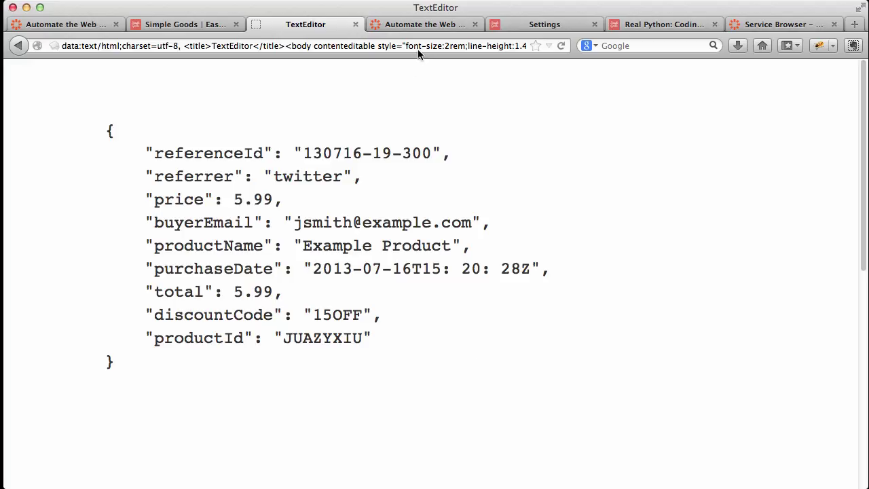
# Start a new Zap from the Zapier dashboard with a Web Hook Catch Hook trigger.
pyautogui.click(419, 26)
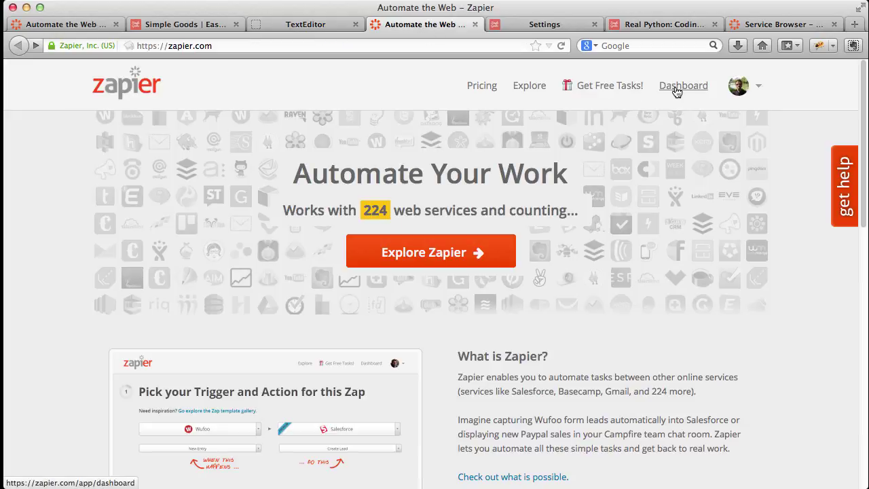
pyautogui.click(679, 86)
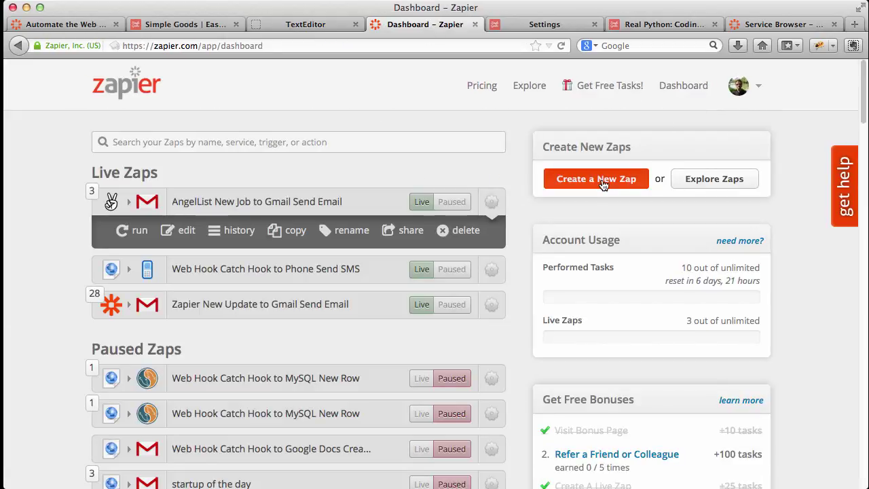
pyautogui.click(597, 180)
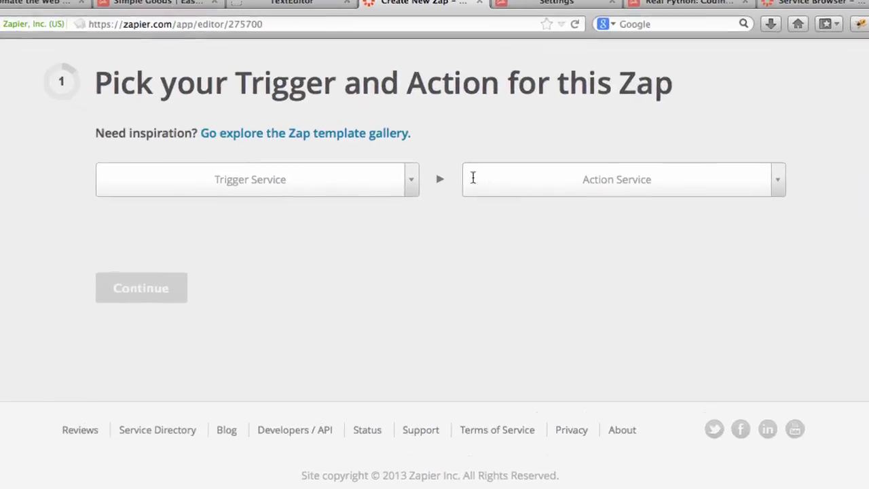
pyautogui.click(410, 180)
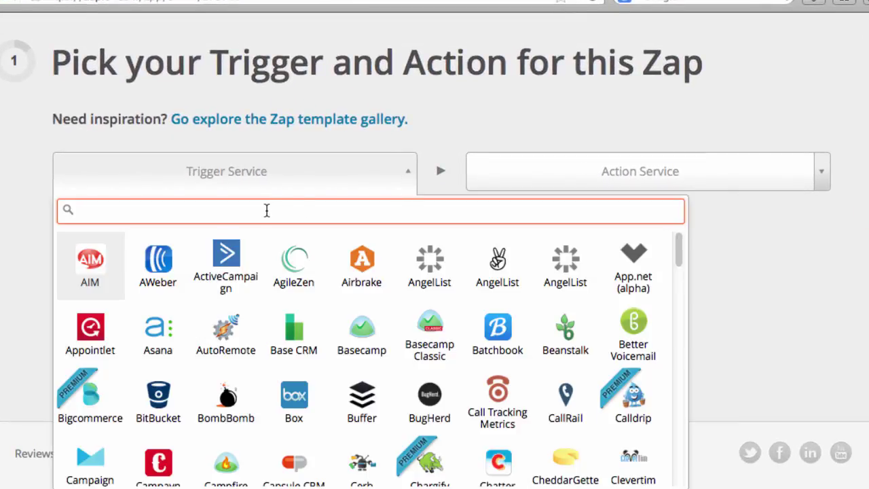
pyautogui.write('web')
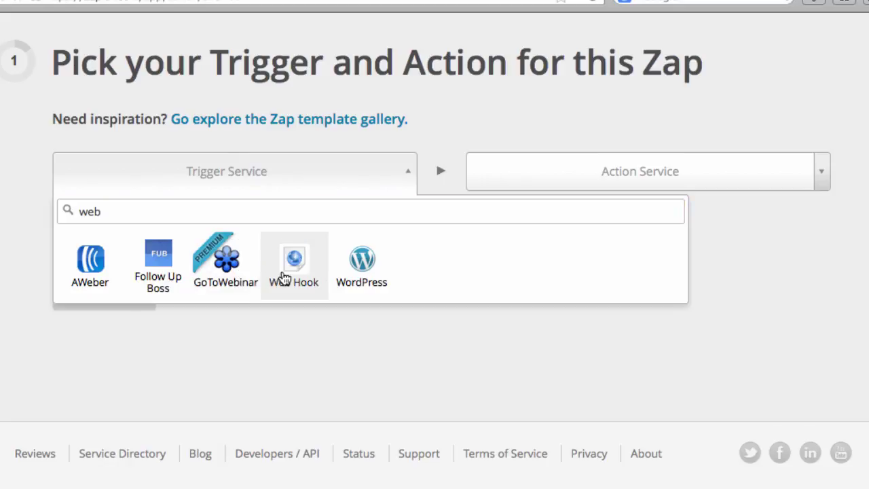
pyautogui.click(283, 277)
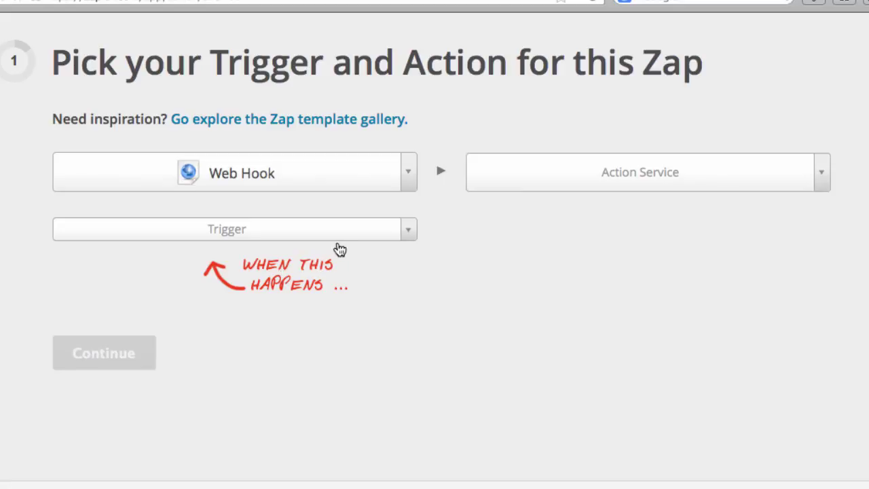
pyautogui.click(333, 238)
pyautogui.click(275, 300)
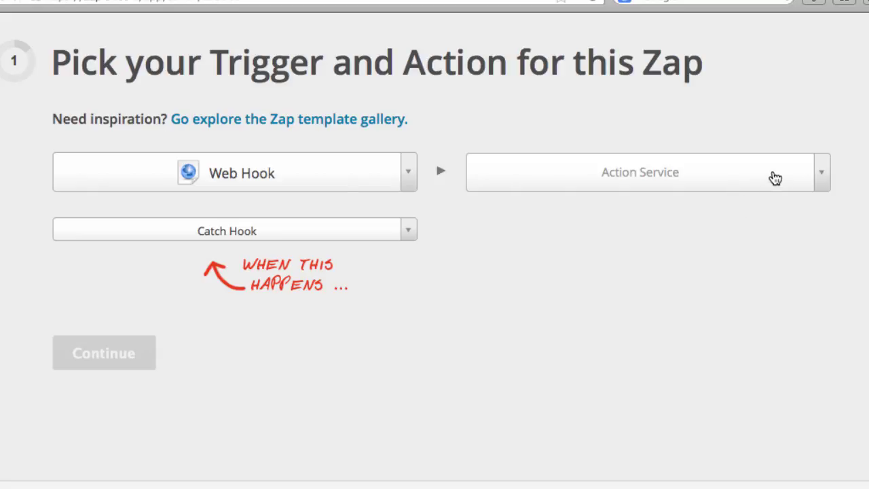
# Set the Zap's action to MySQL New Row.
pyautogui.click(775, 178)
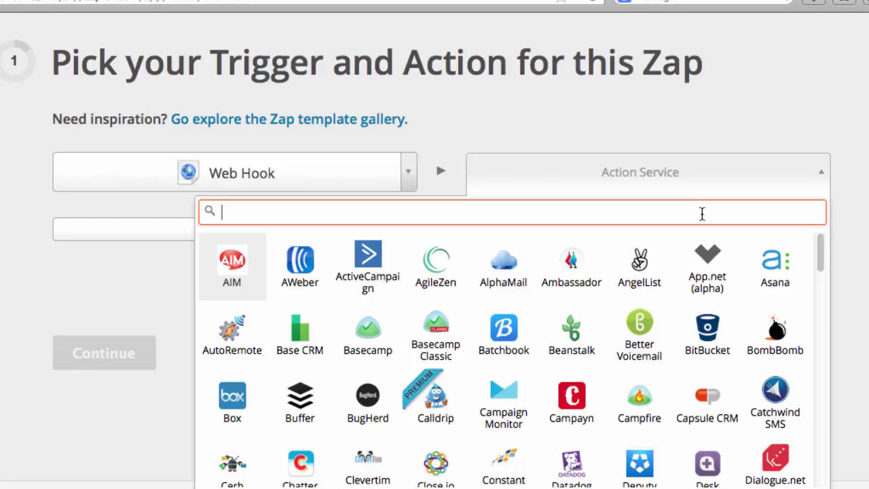
pyautogui.write('my')
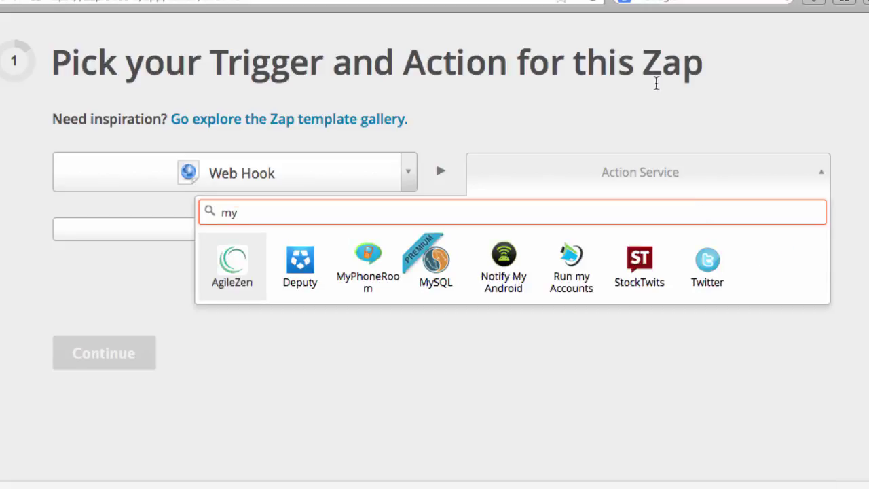
pyautogui.click(433, 256)
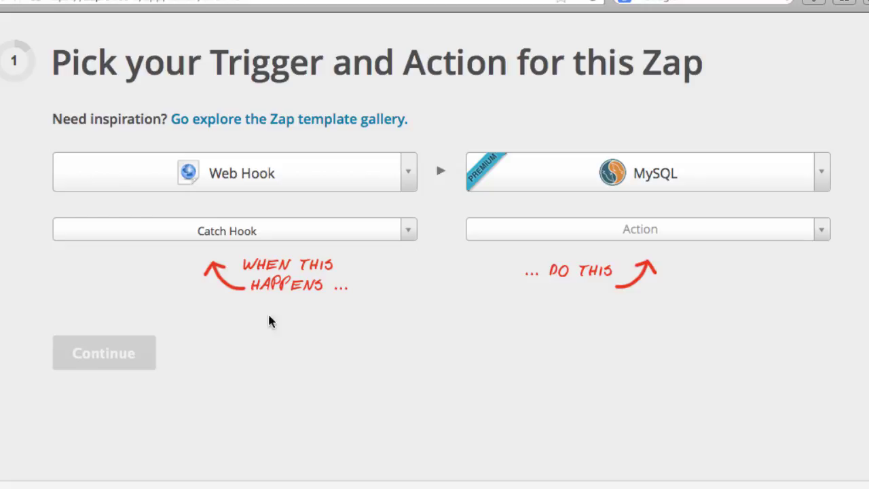
pyautogui.click(645, 230)
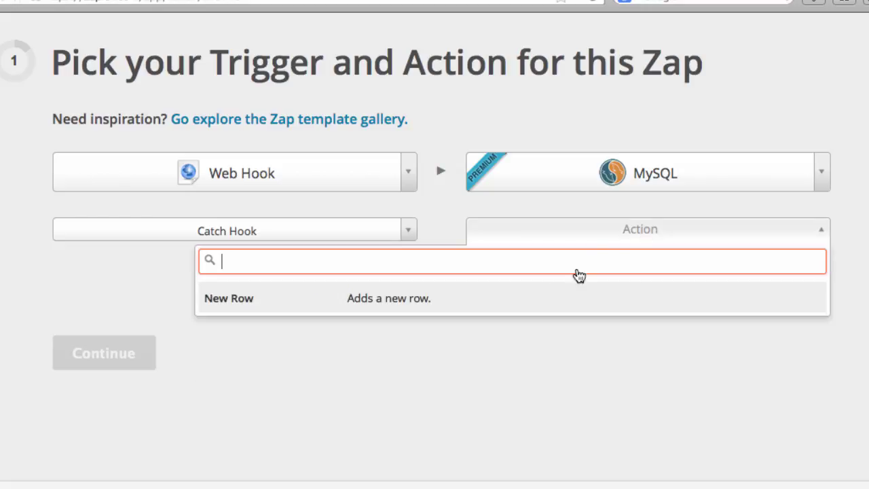
pyautogui.click(548, 299)
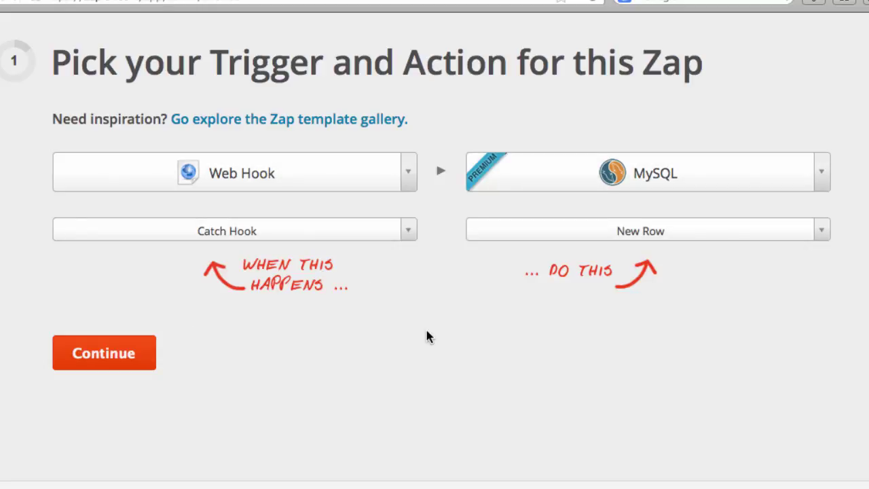
# Copy Zapier's catch-hook URL into Simple Goods' Integrations Sales Webhook, replacing the old URL, and save.
pyautogui.click(132, 354)
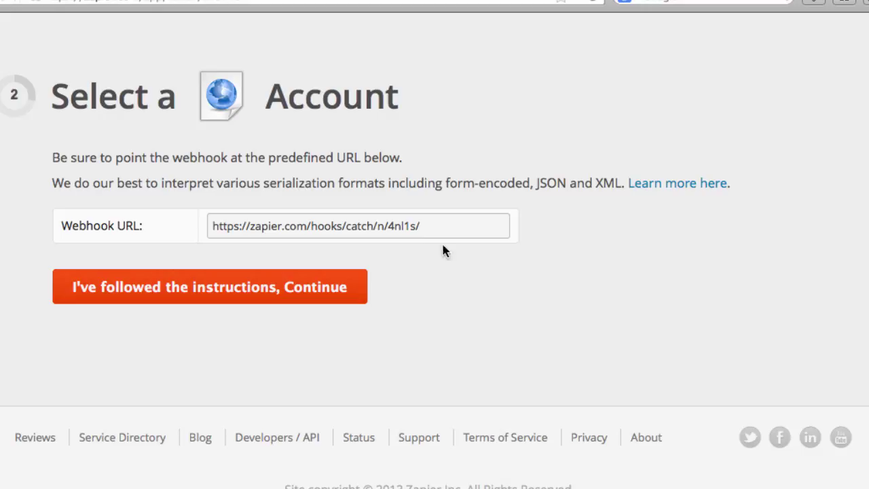
pyautogui.moveTo(437, 229); pyautogui.dragTo(190, 209)
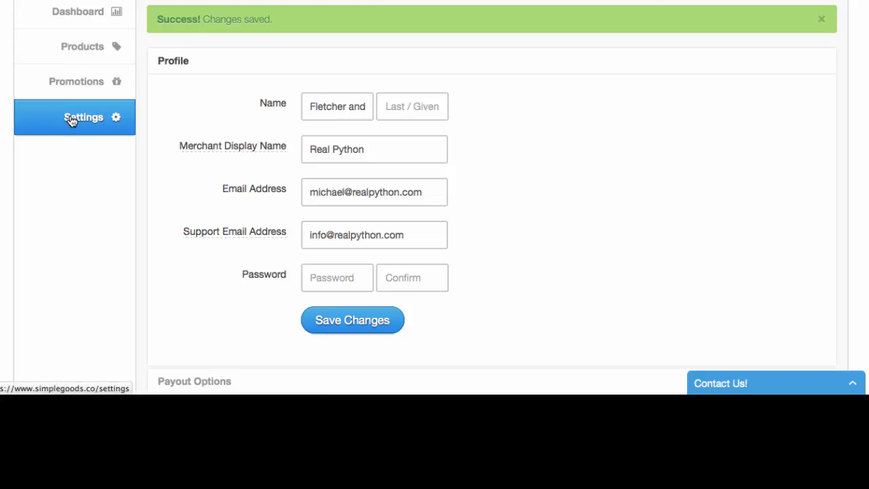
pyautogui.scroll(-3, 530, 162)
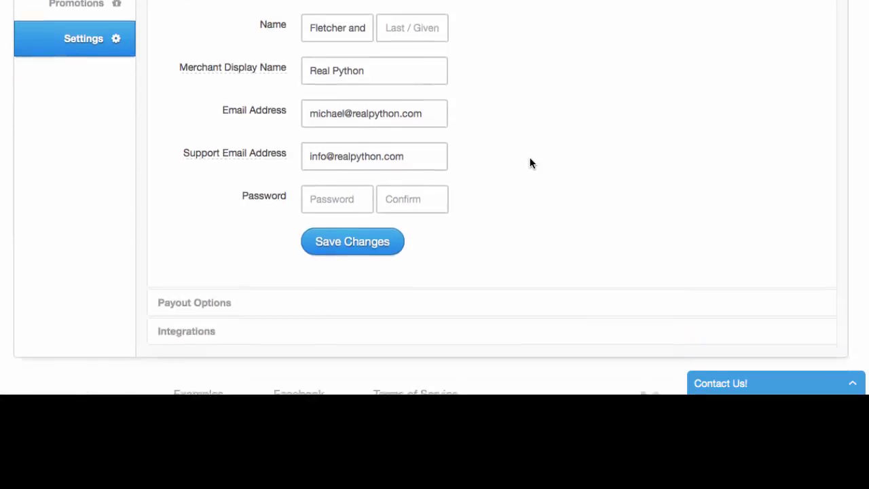
pyautogui.click(238, 299)
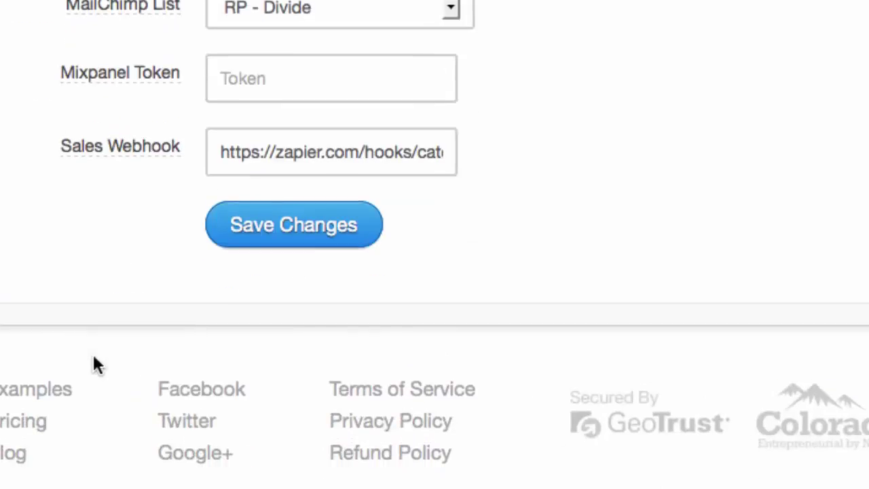
pyautogui.moveTo(217, 156); pyautogui.dragTo(618, 161)
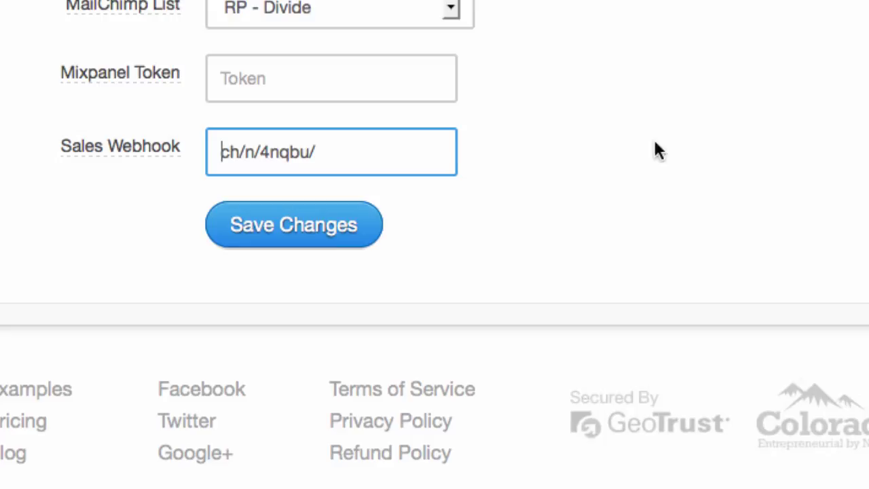
pyautogui.moveTo(417, 145); pyautogui.dragTo(195, 136)
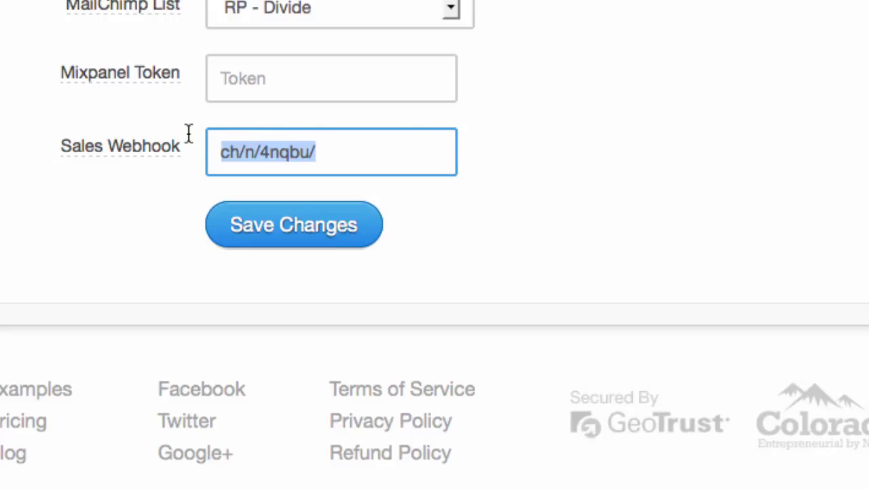
pyautogui.hotkey('ctrl', 'v')
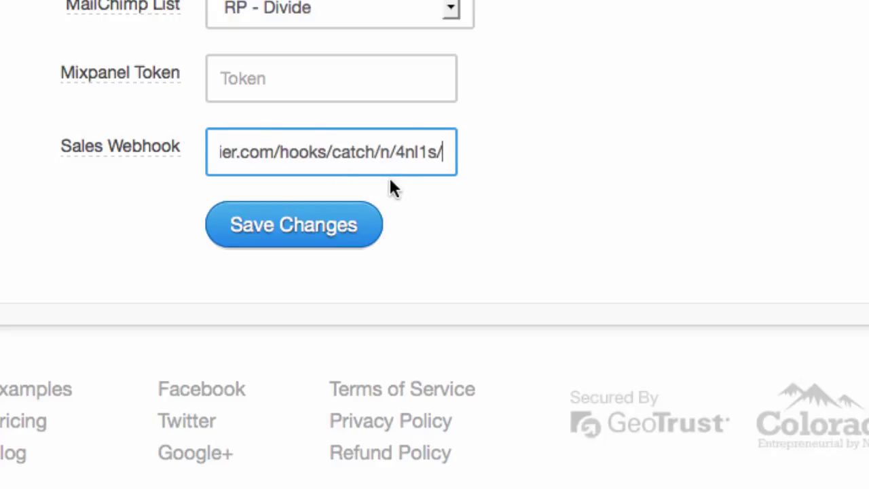
pyautogui.click(334, 233)
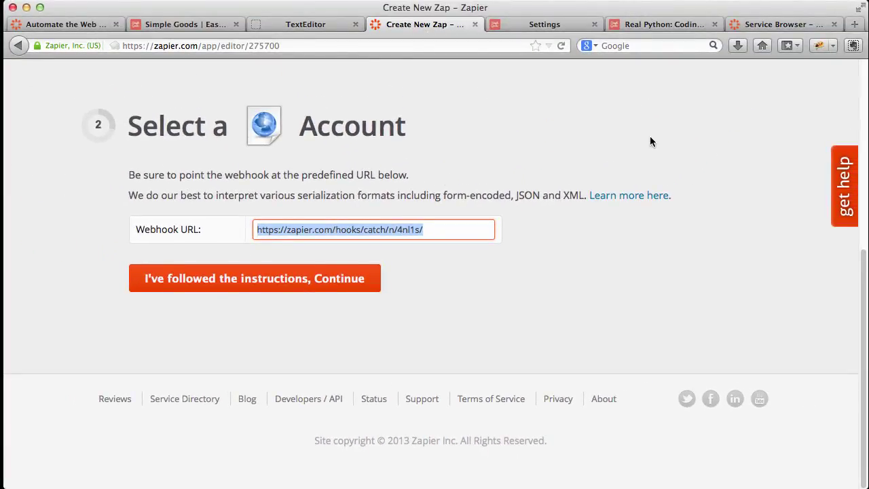
# Continue to the MySQL account step, look through the new-connection form, then close it.
pyautogui.click(332, 280)
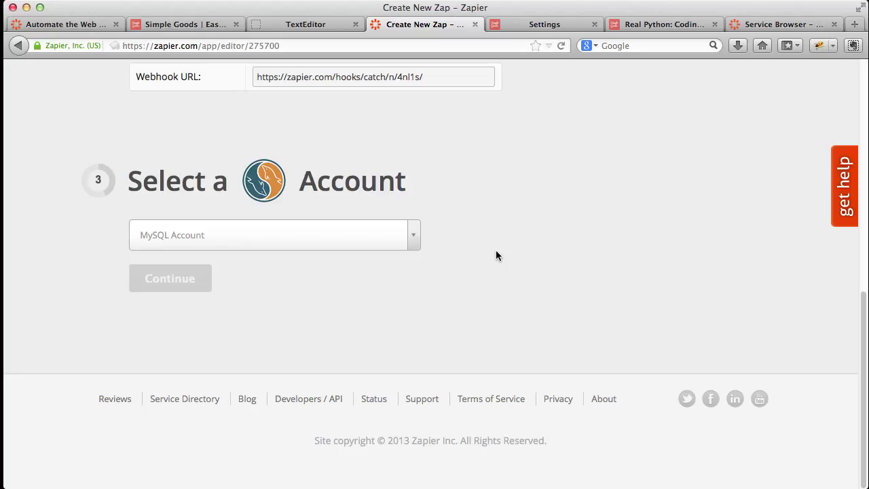
pyautogui.click(416, 242)
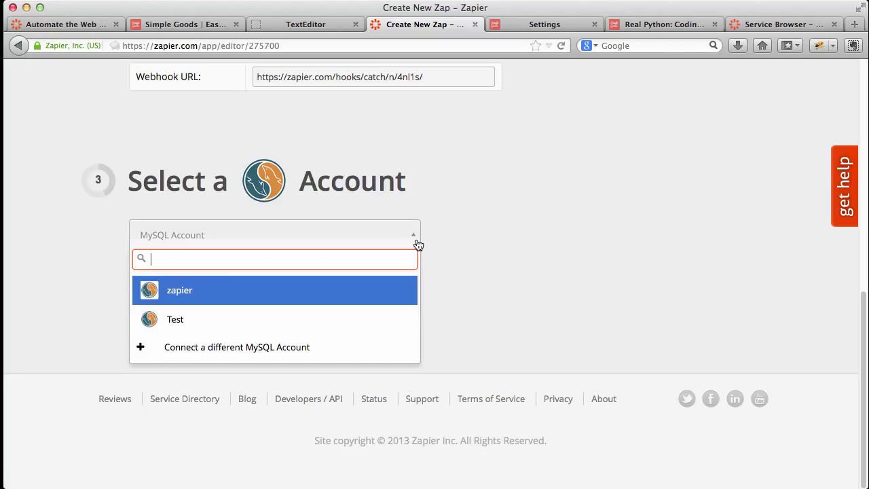
pyautogui.click(294, 350)
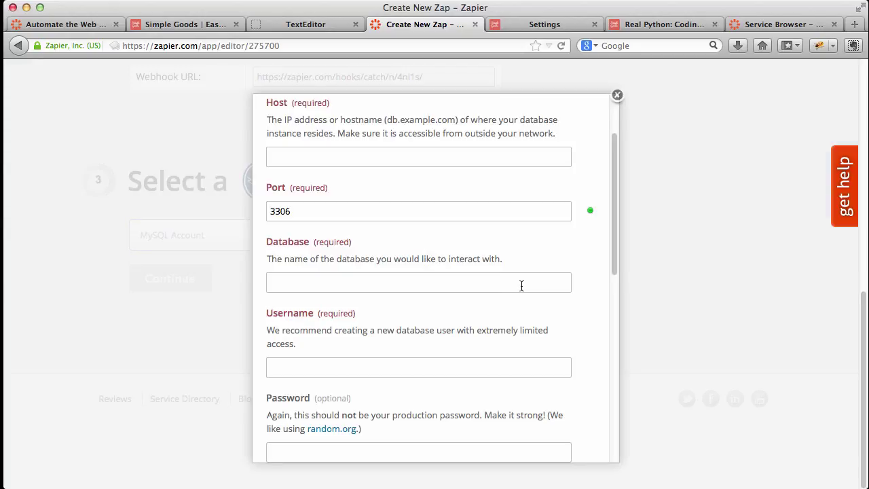
pyautogui.scroll(2, 532, 258)
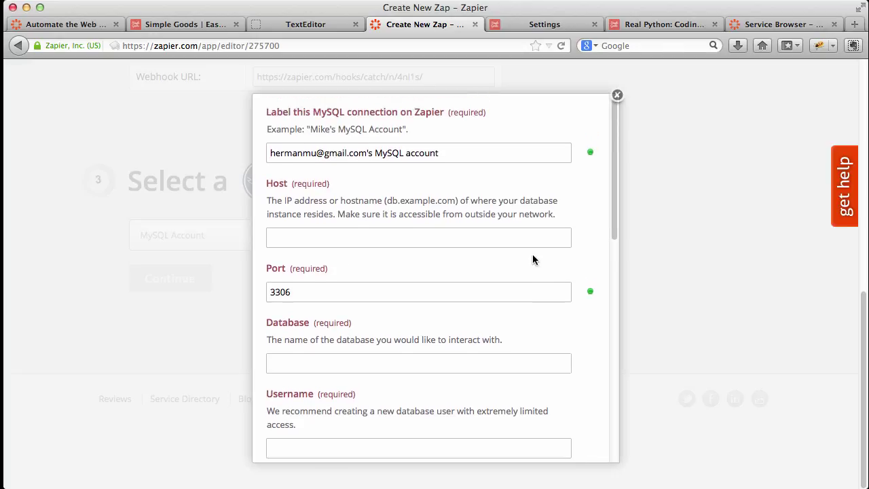
pyautogui.scroll(-4, 532, 259)
pyautogui.scroll(-1, 532, 256)
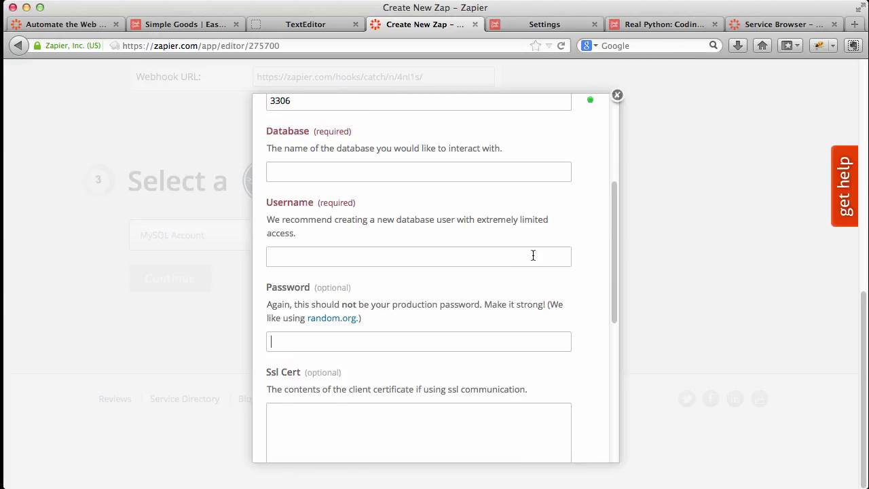
pyautogui.scroll(-1, 570, 229)
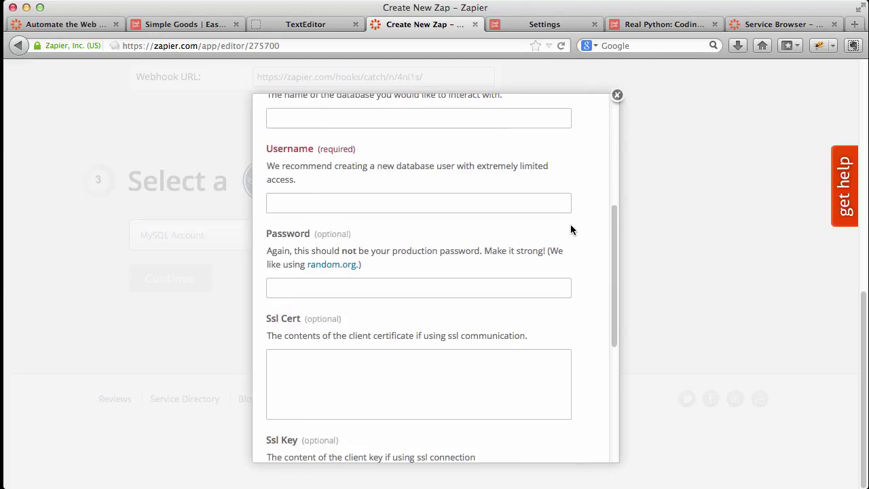
pyautogui.scroll(-5, 570, 230)
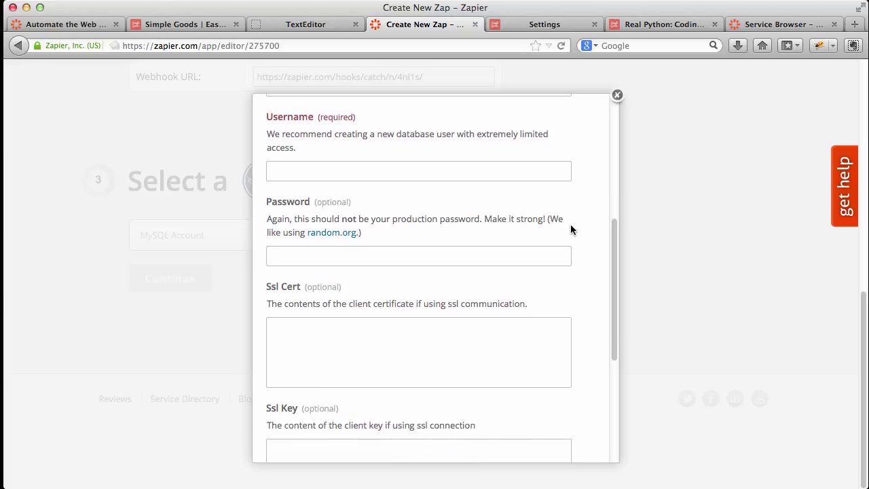
pyautogui.click(617, 96)
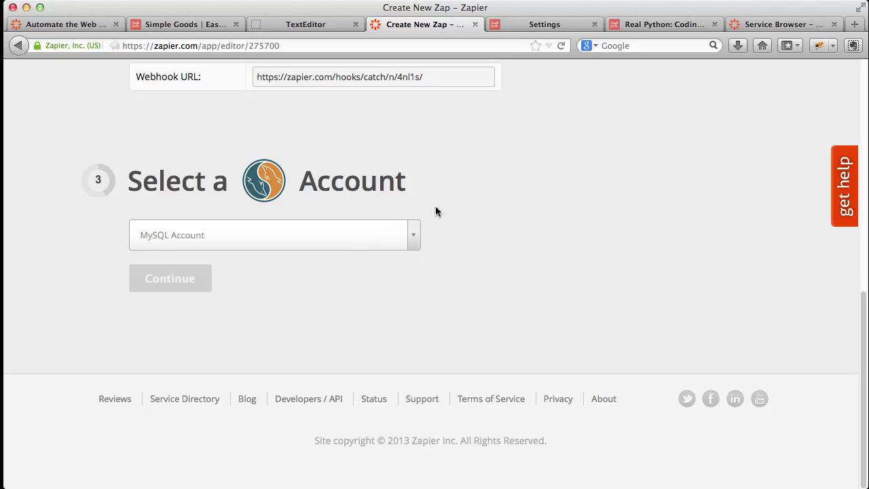
# Choose the saved 'zapier' MySQL account and test that it connects.
pyautogui.click(410, 234)
pyautogui.click(316, 294)
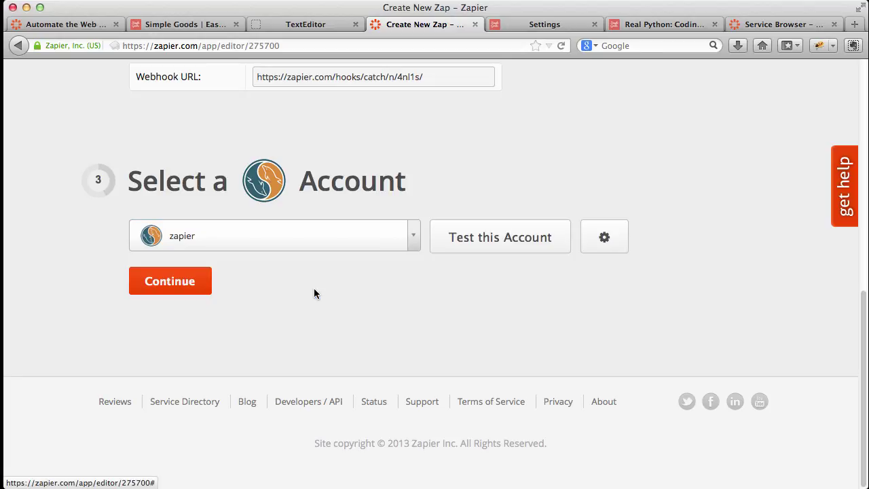
pyautogui.click(512, 246)
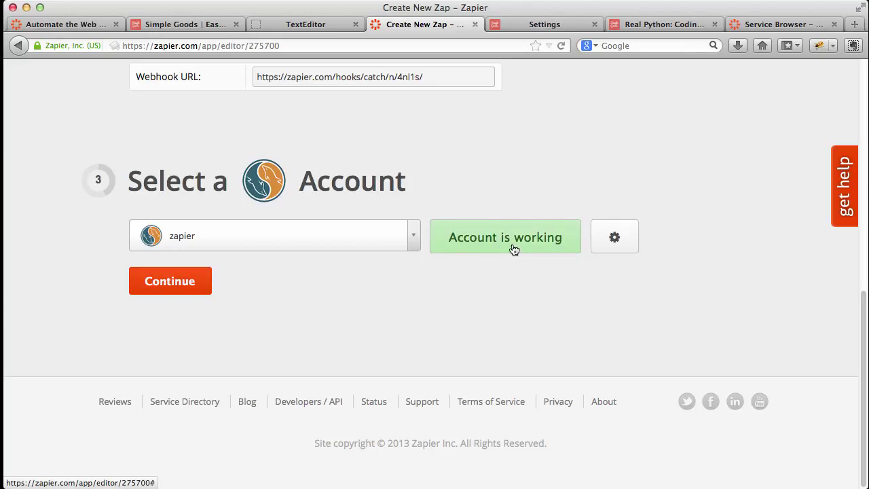
# Continue past the account and hook filter steps and pick the 'sales' table for the row.
pyautogui.click(201, 280)
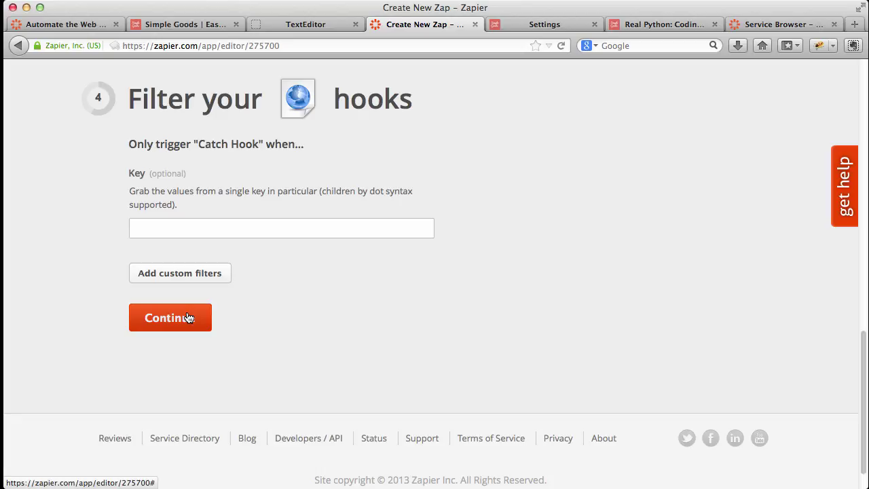
pyautogui.click(189, 319)
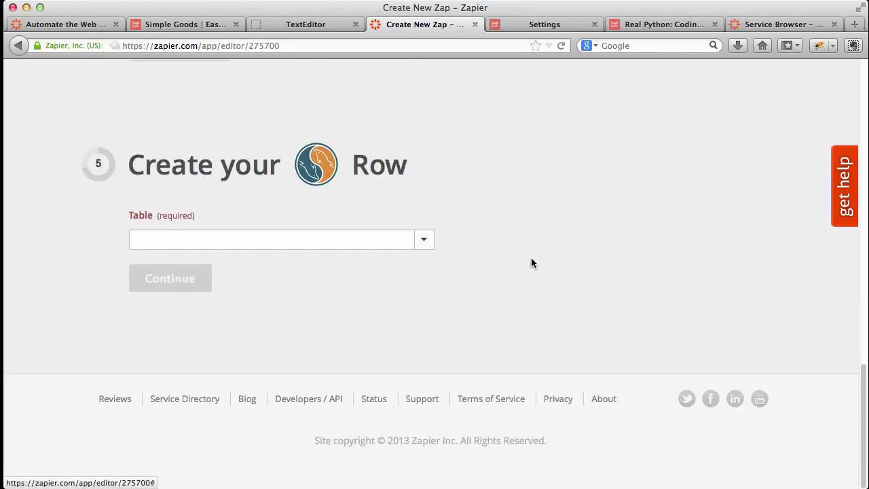
pyautogui.click(423, 240)
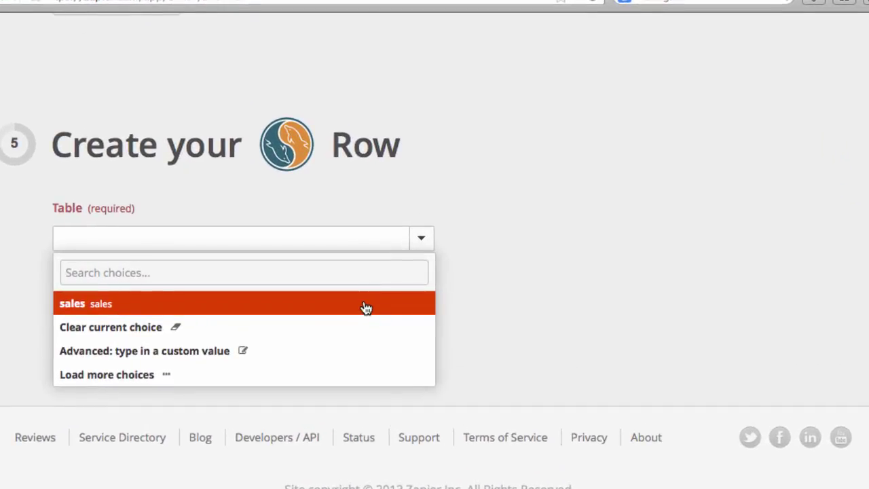
pyautogui.click(365, 307)
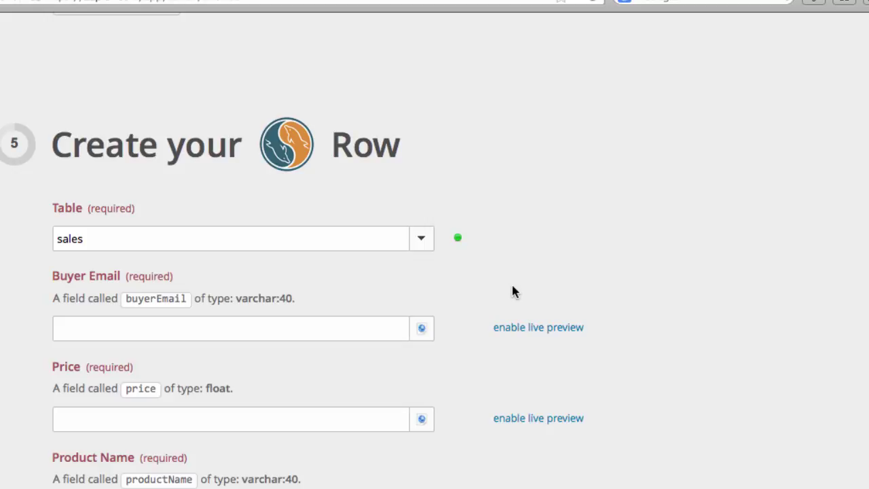
# Delete the blank lines between the sale JSON and the sales table columns in TextEditor.
pyautogui.scroll(-2, 511, 290)
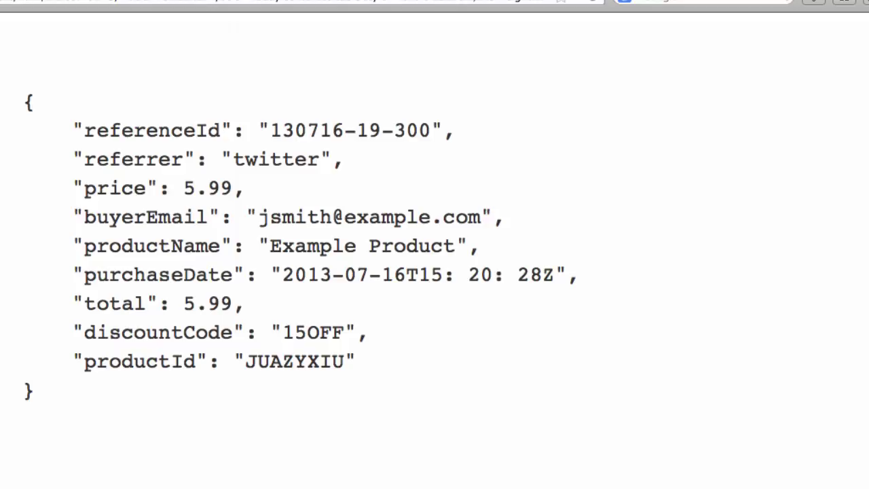
pyautogui.scroll(-3, 547, 235)
pyautogui.scroll(-5, 546, 235)
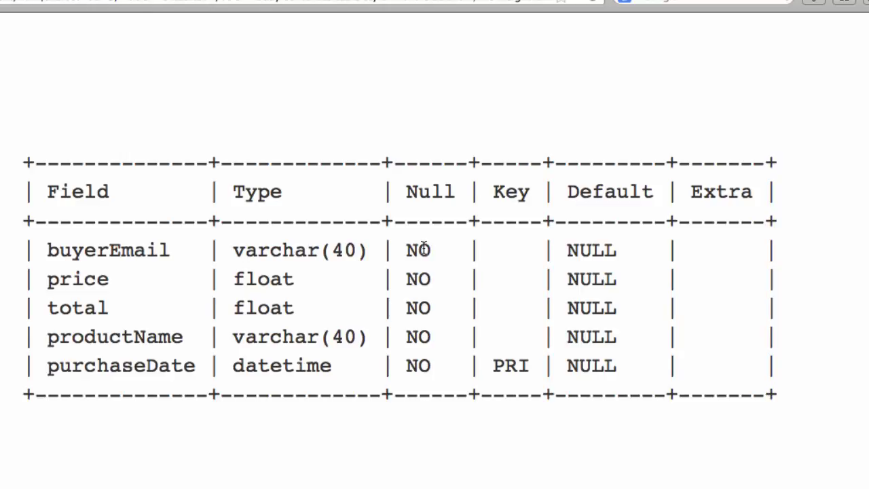
pyautogui.scroll(5, 421, 244)
pyautogui.press('BackSpace')
pyautogui.press('BackSpace')
pyautogui.press('BackSpace')
pyautogui.press('BackSpace')
pyautogui.press('BackSpace')
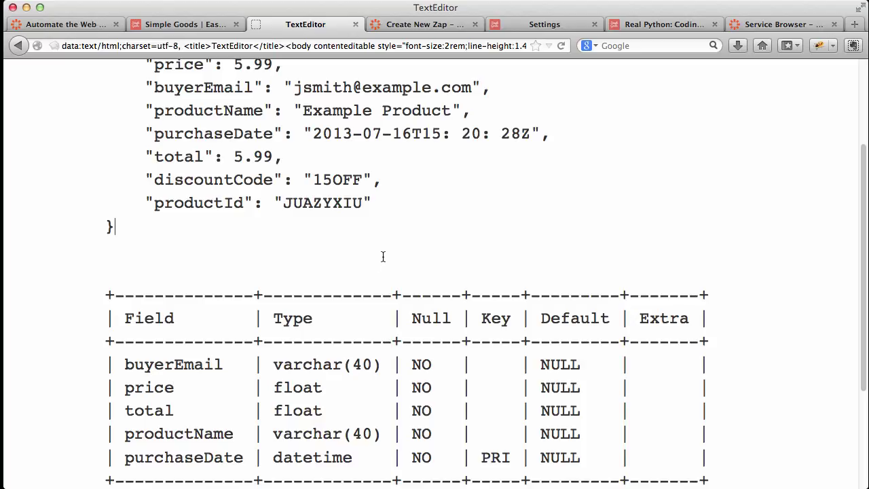
# Run 'select * from sales;' in the mysql terminal, listing the two existing sales.
pyautogui.moveTo(383, 483)
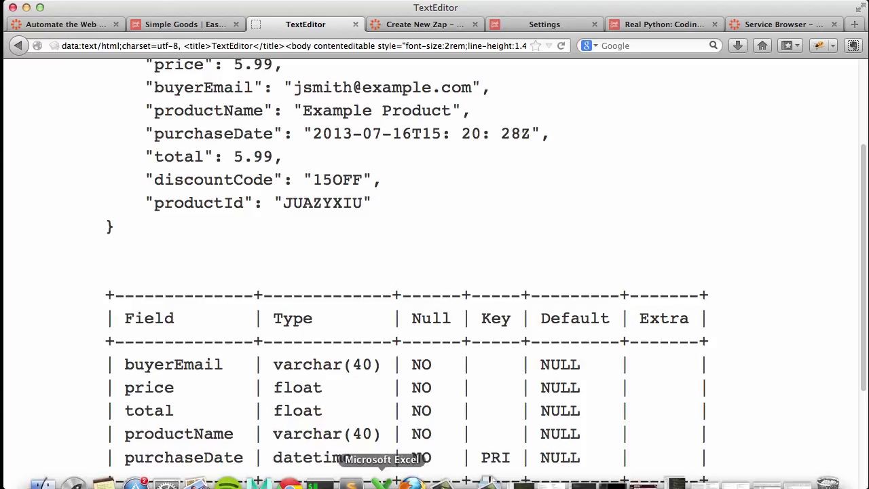
pyautogui.click(316, 483)
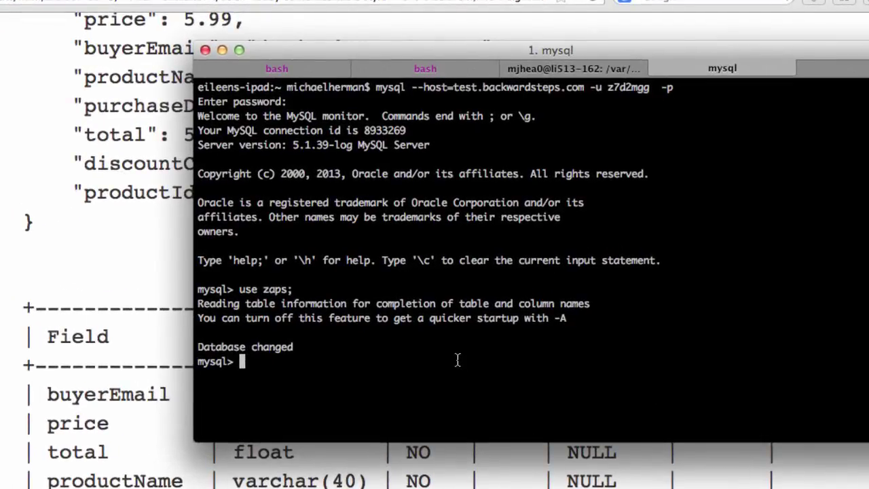
pyautogui.write('selec')
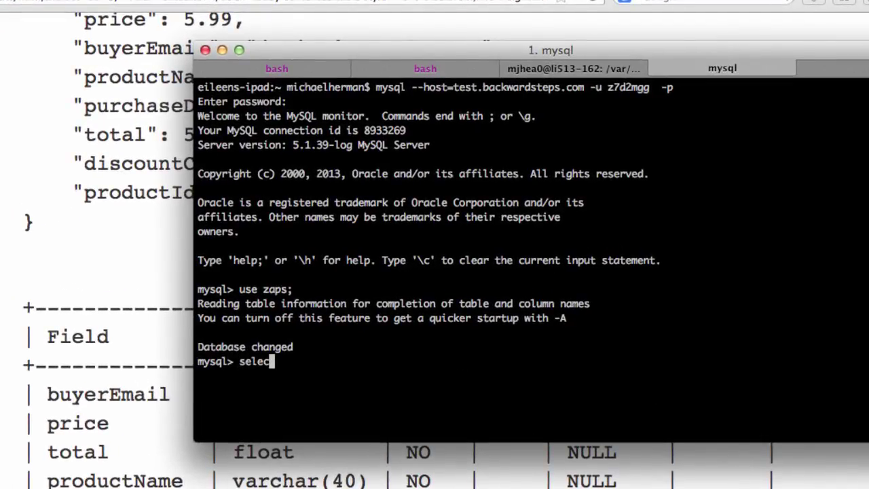
pyautogui.write('t * from sales;')
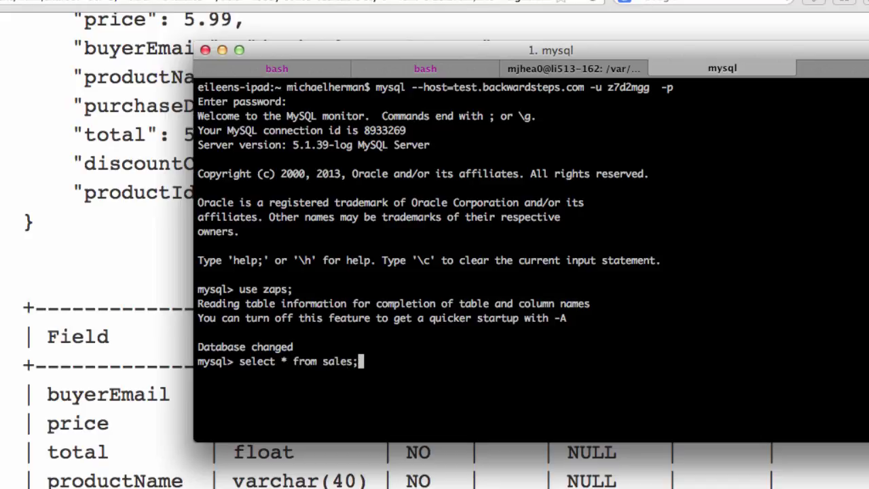
pyautogui.press('Return')
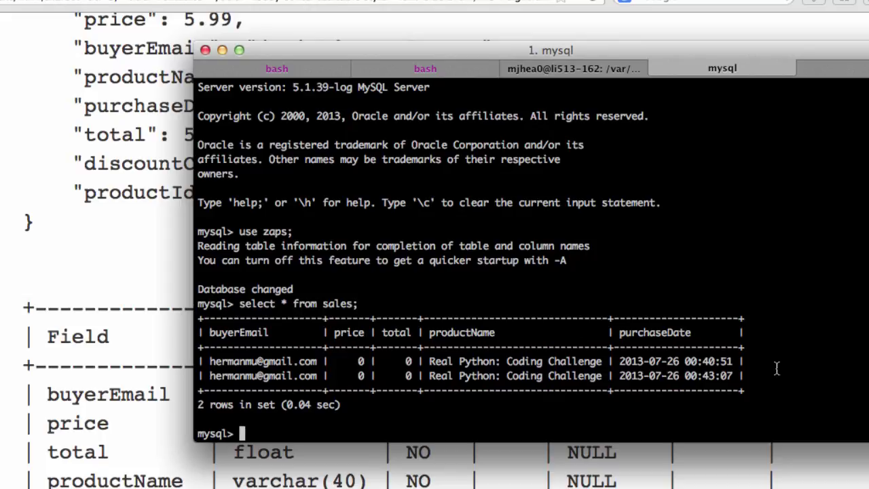
# Switch to the Real Python: Coding Challenge product page and reload it.
pyautogui.click(720, 14)
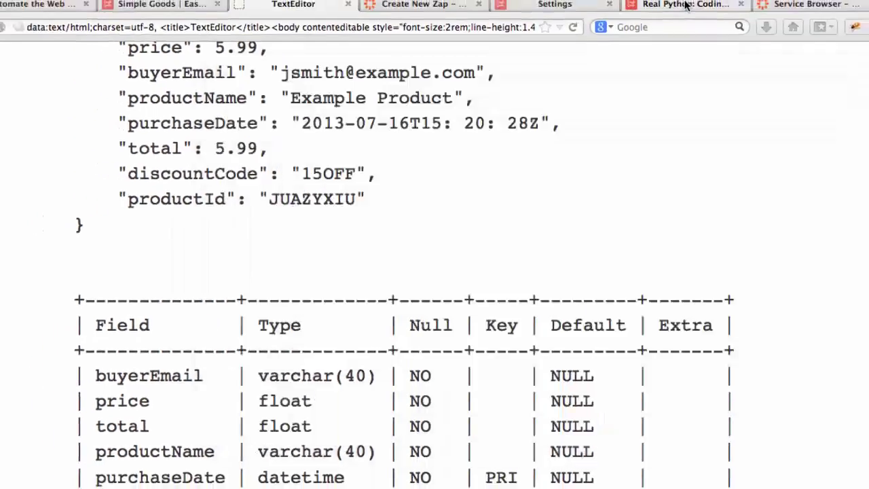
pyautogui.click(685, 6)
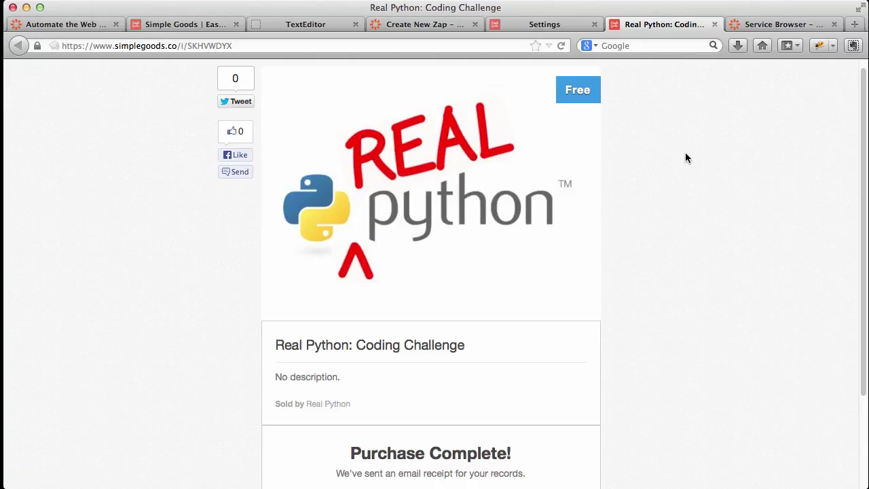
pyautogui.scroll(-5, 685, 152)
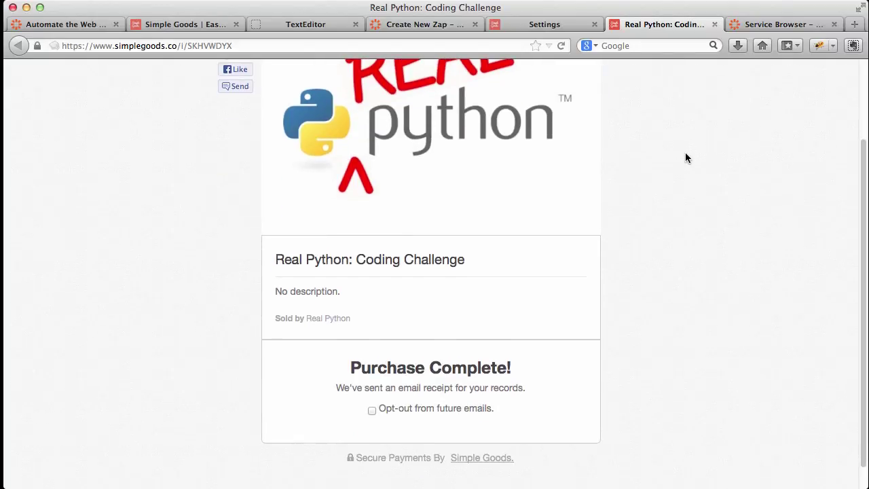
pyautogui.click(561, 46)
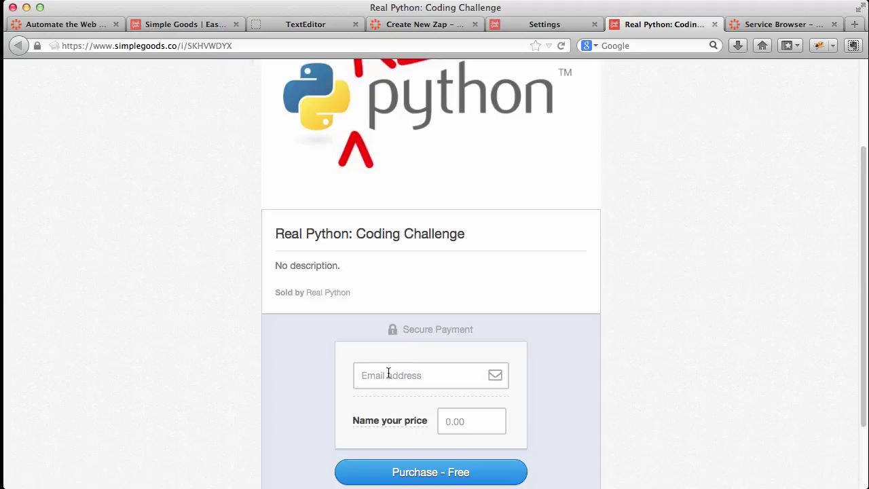
# Enter the buyer's e-mail, complete the free purchase, and return to the Zap's row form.
pyautogui.click(387, 373)
pyautogui.write('real')
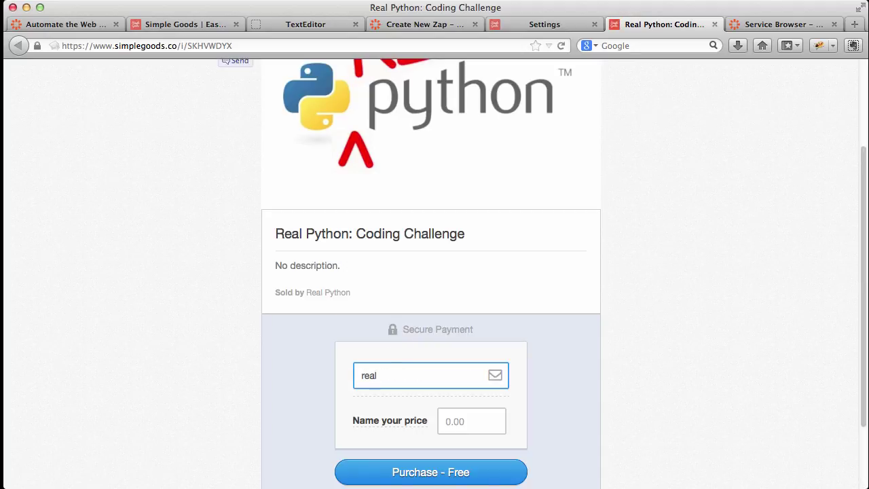
pyautogui.press('BackSpace')
pyautogui.press('BackSpace')
pyautogui.press('BackSpace')
pyautogui.press('BackSpace')
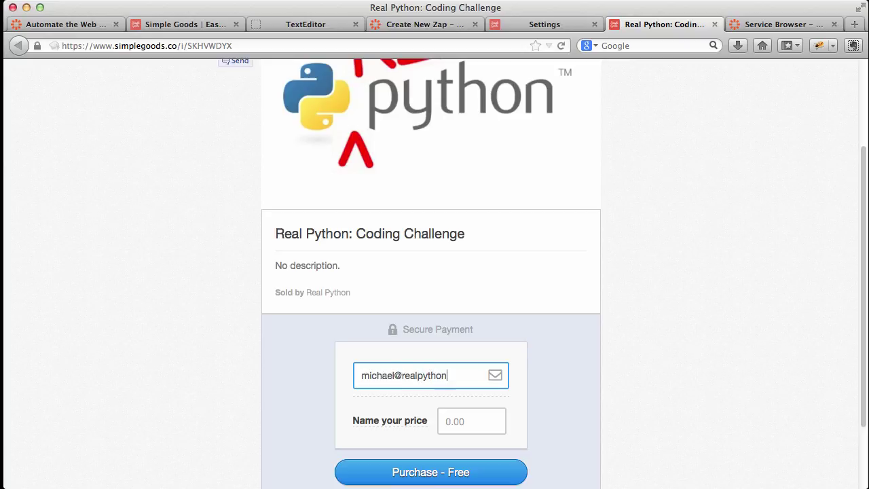
pyautogui.click(435, 475)
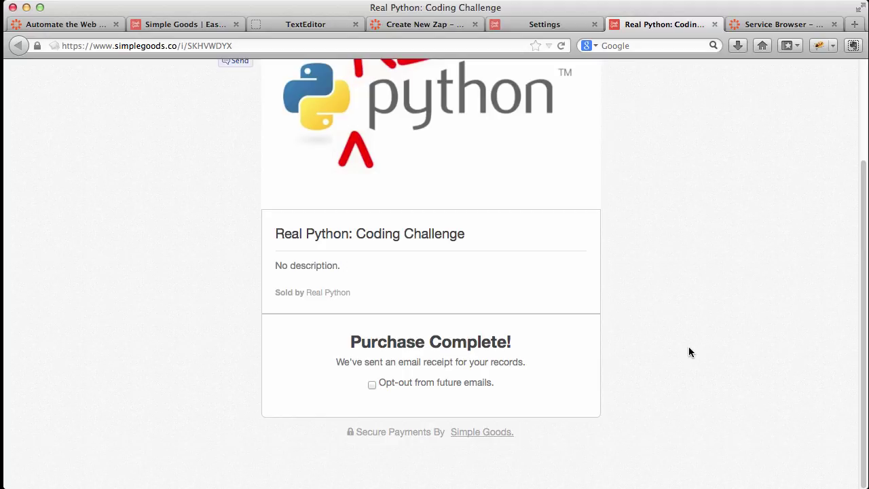
pyautogui.click(425, 26)
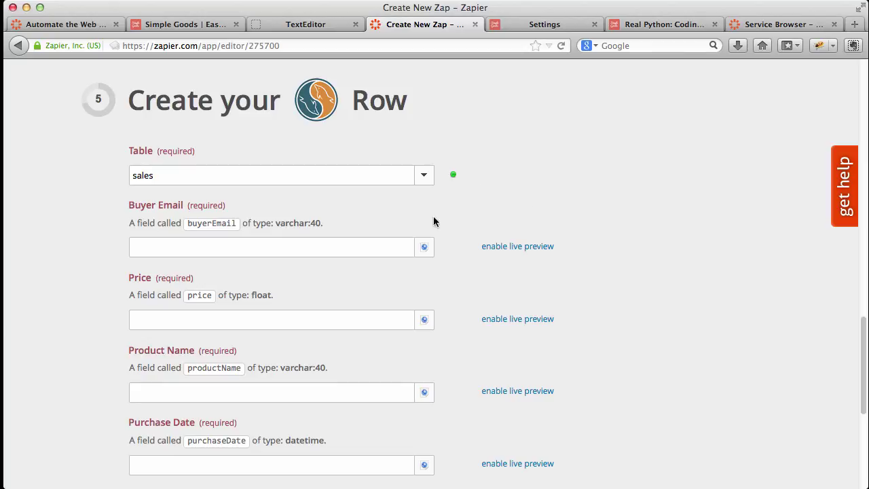
# Map the sale's Buyer Email, Price and Product Name into buyerEmail, price and productName.
pyautogui.click(423, 246)
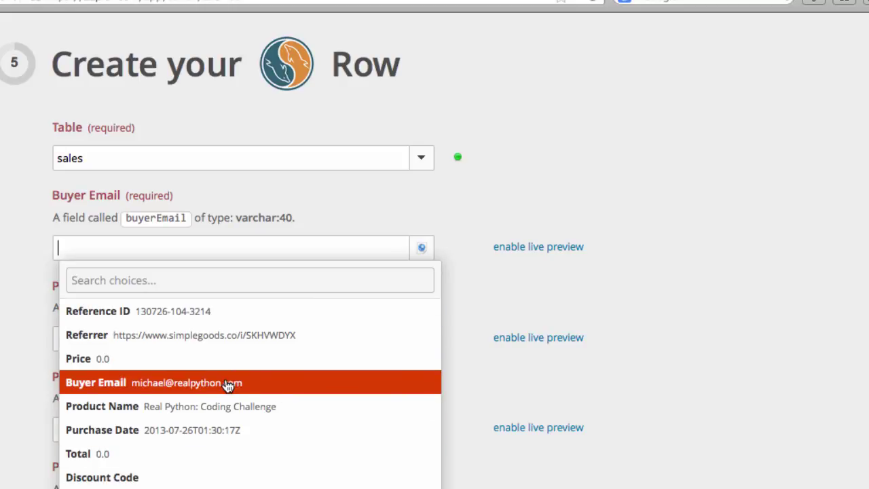
pyautogui.click(315, 387)
pyautogui.scroll(-3, 723, 277)
pyautogui.click(422, 157)
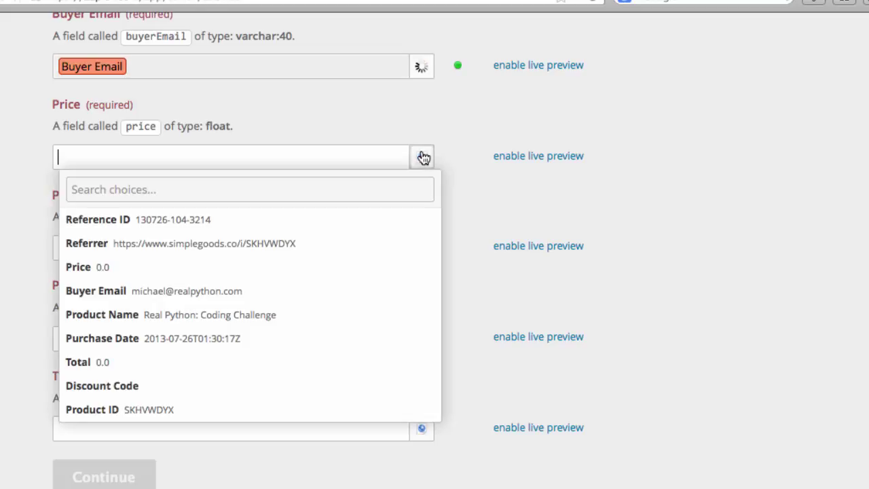
pyautogui.click(310, 269)
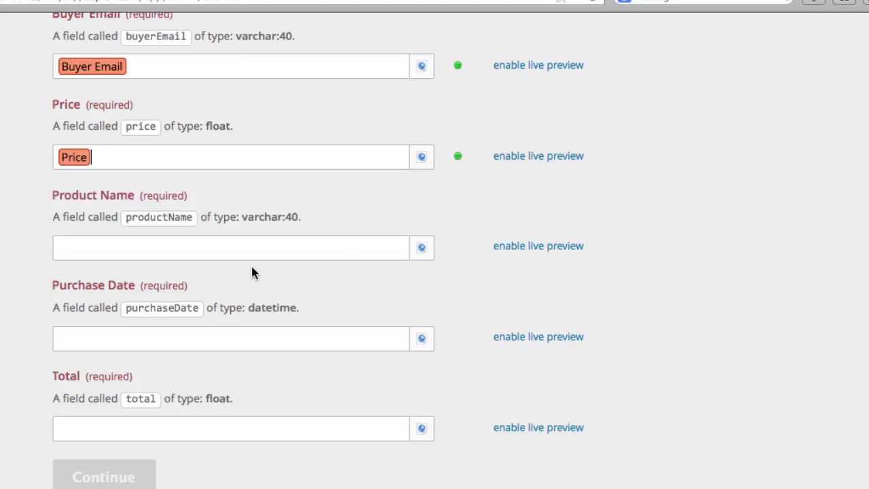
pyautogui.click(416, 250)
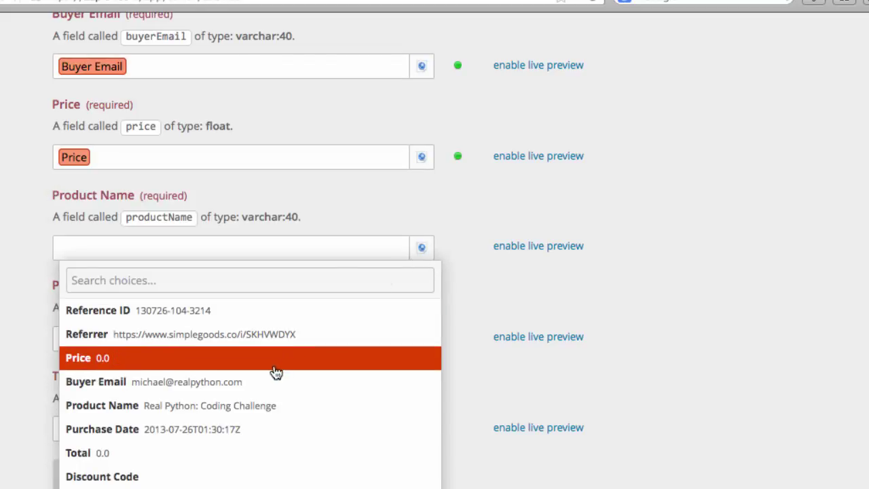
pyautogui.click(246, 404)
# Map Purchase Date and Total into the purchaseDate and total fields.
pyautogui.click(422, 338)
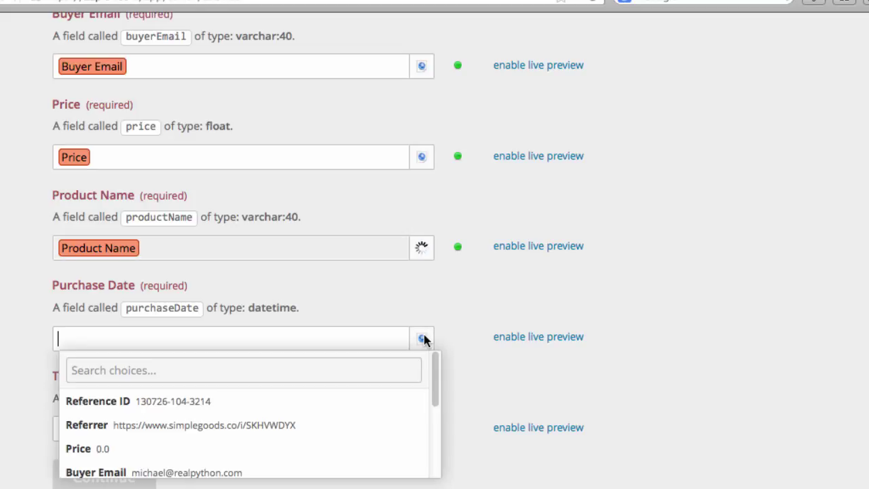
pyautogui.scroll(-3, 356, 421)
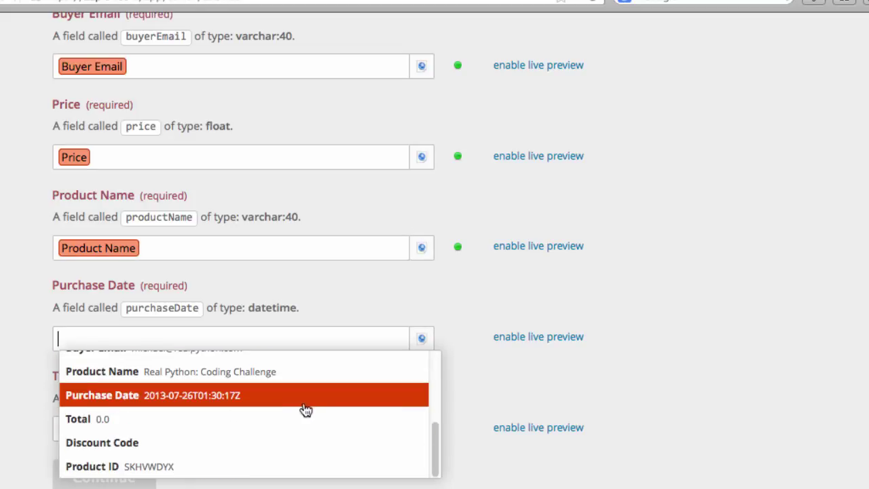
pyautogui.click(282, 397)
pyautogui.click(421, 427)
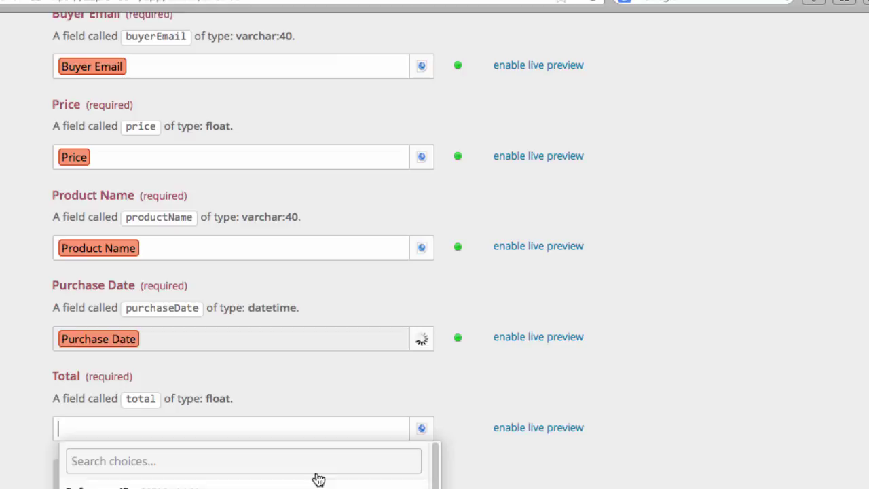
pyautogui.scroll(-3, 319, 479)
pyautogui.click(241, 454)
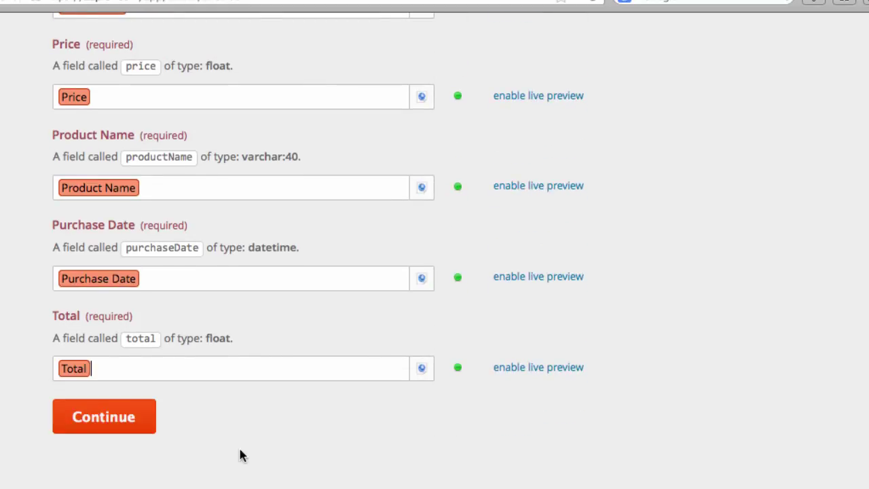
# Test the Catch Hook to MySQL New Row Zap with a sample hook, then turn it live.
pyautogui.click(121, 421)
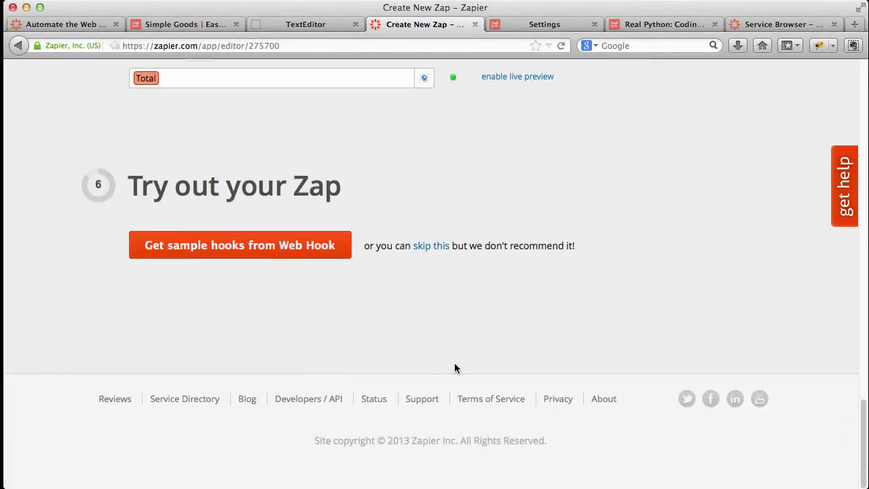
pyautogui.click(321, 256)
pyautogui.click(174, 328)
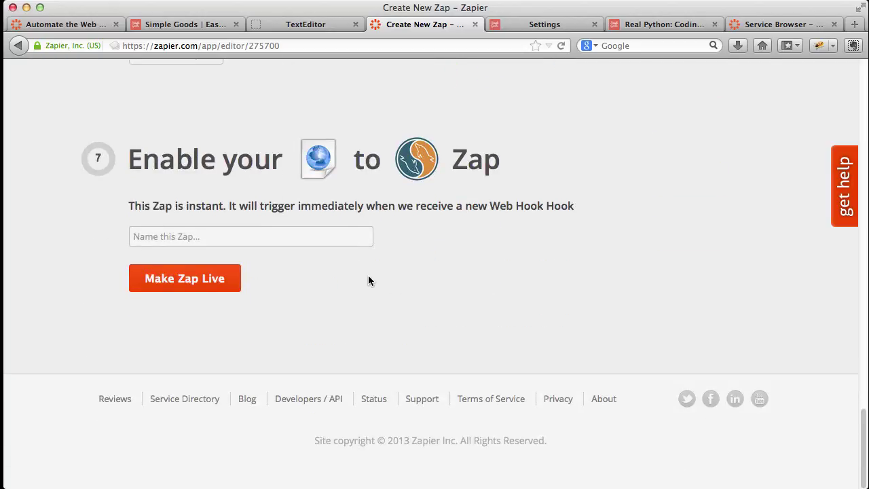
pyautogui.click(228, 281)
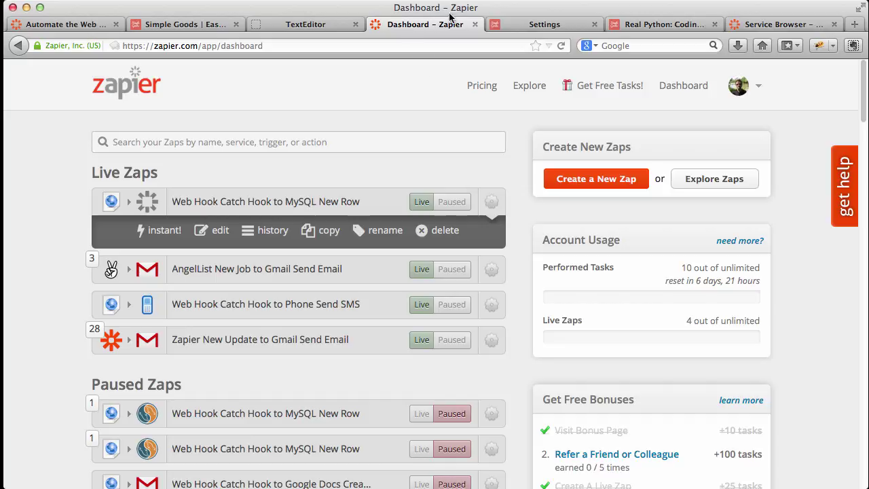
# Reload the Real Python: Coding Challenge page and buy it free again with the buyer's e-mail.
pyautogui.click(613, 24)
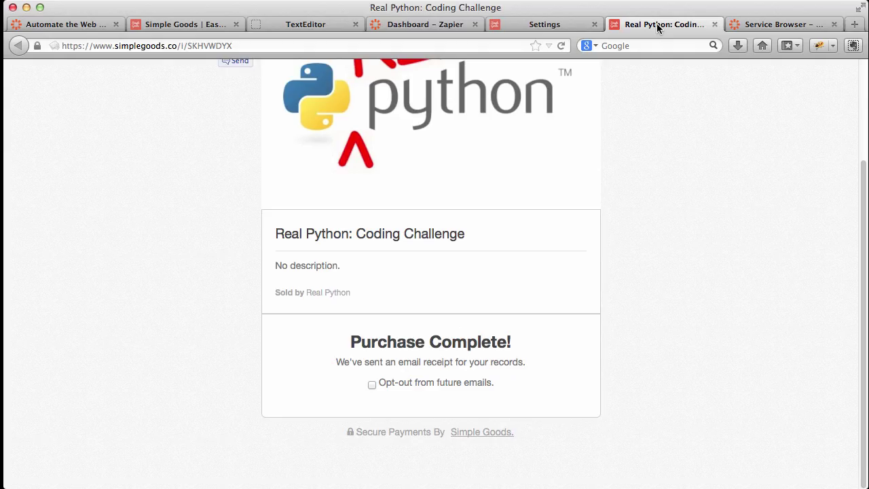
pyautogui.click(561, 45)
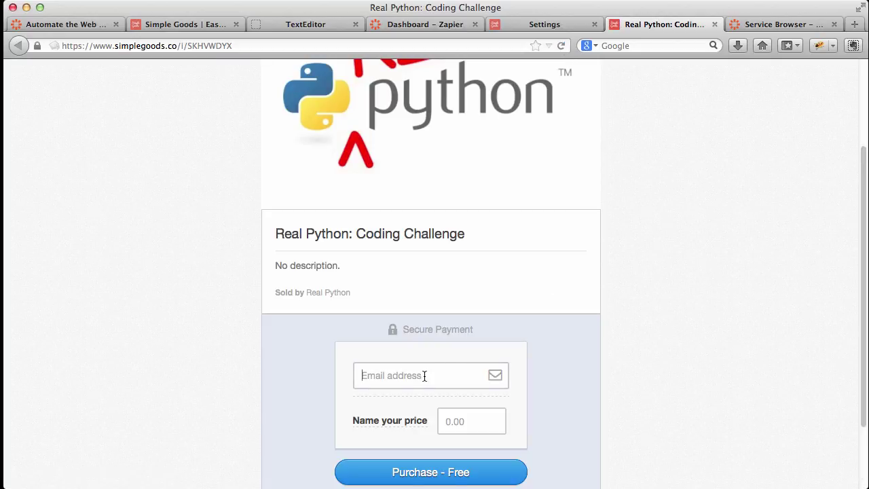
pyautogui.click(425, 374)
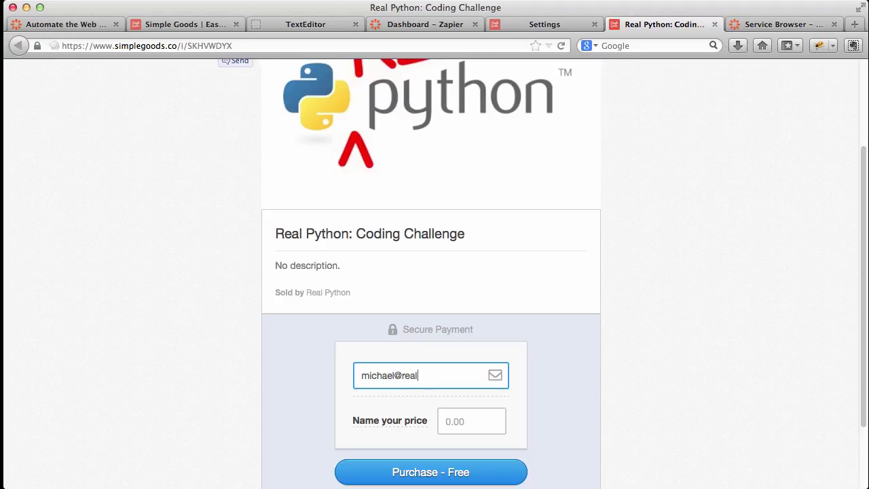
pyautogui.click(444, 472)
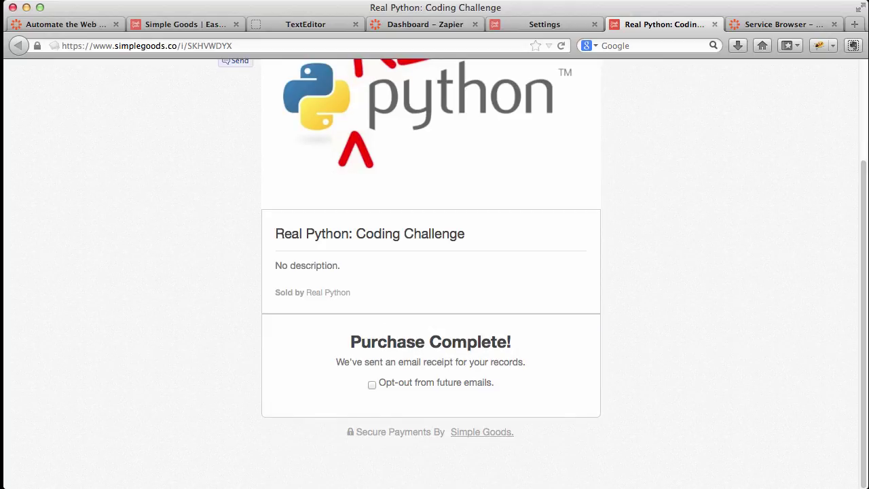
# Rerun select * from sales; in the mysql session to see the third sale row.
pyautogui.click(322, 478)
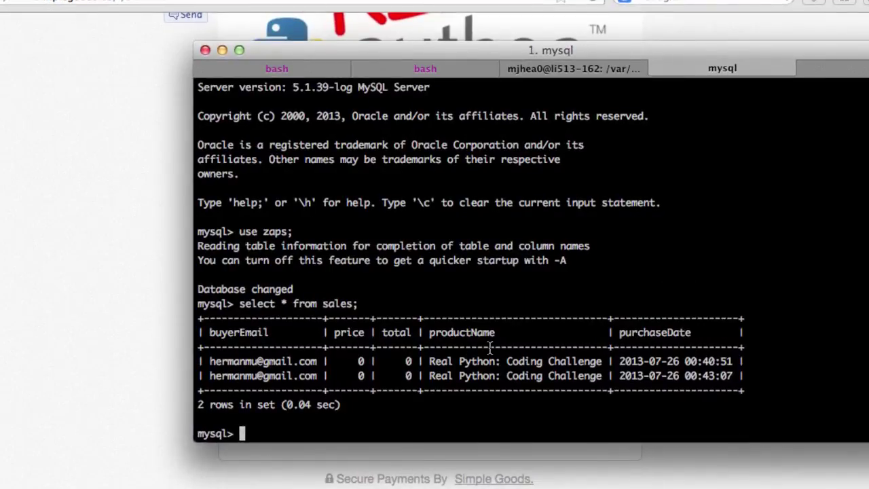
pyautogui.press('Up')
pyautogui.press('Return')
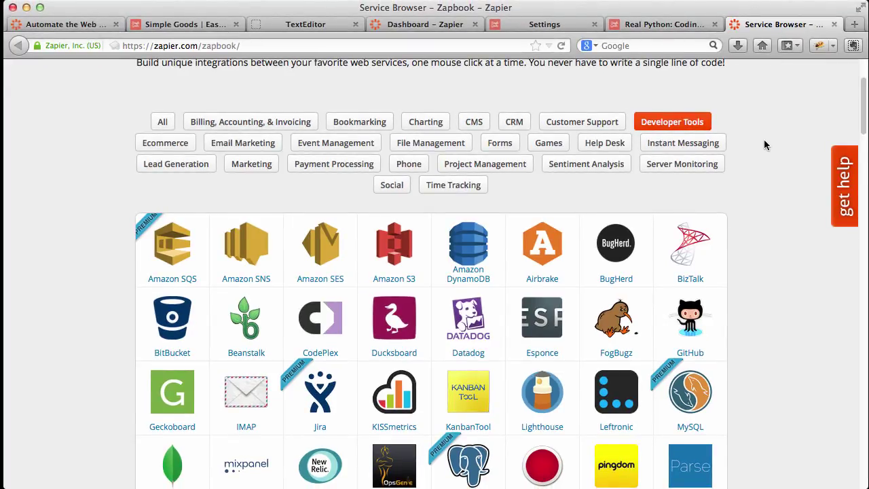
# Scroll the Service Browser to the Developer Tools services like MySQL and GitHub.
pyautogui.scroll(-1, 765, 141)
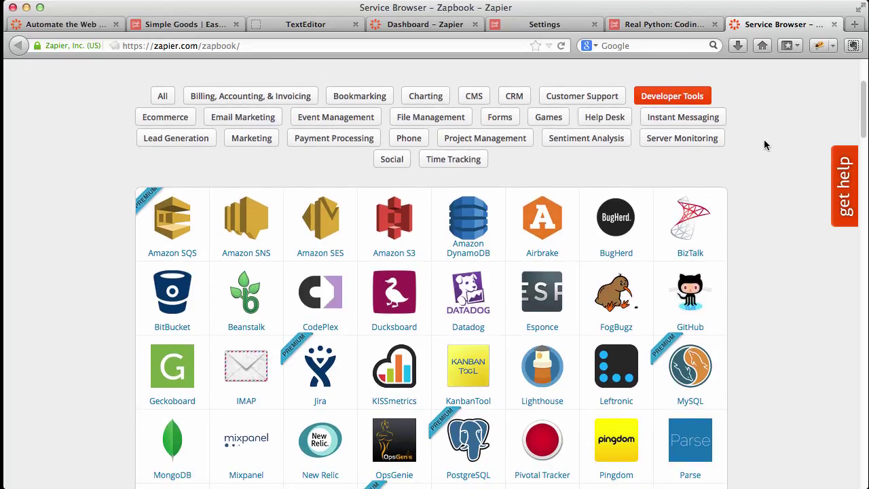